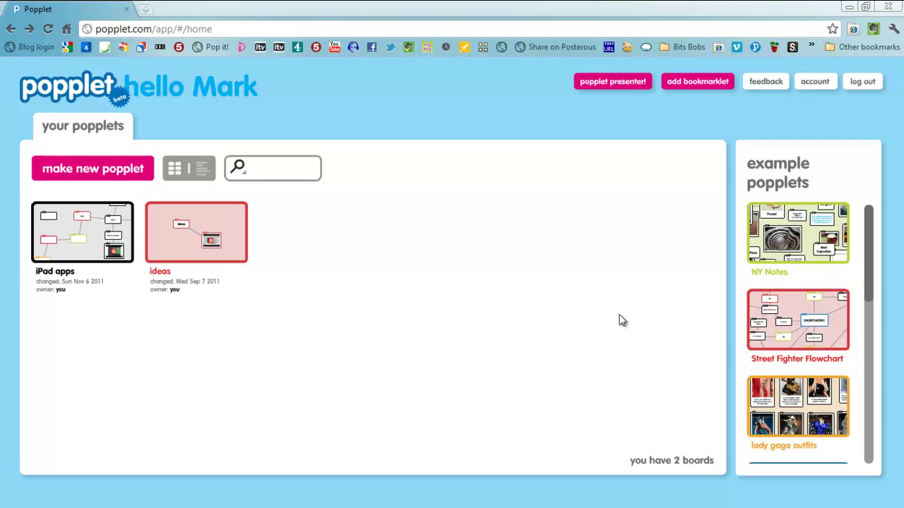
Step: View the lady gaga outfits example popplet and return to the home page
{"action": "left_click_drag", "start_coordinate": [867, 278], "coordinate": [869, 318]}
{"action": "left_click", "coordinate": [797, 307]}
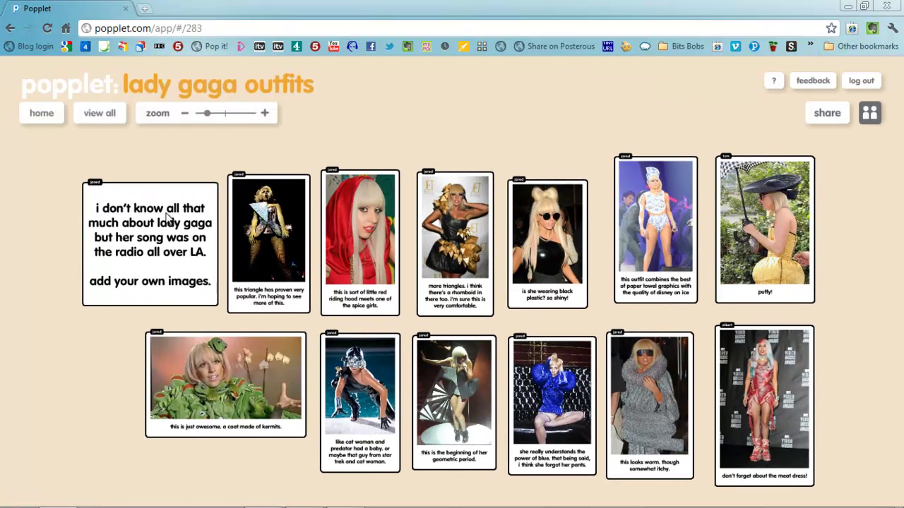
{"action": "left_click", "coordinate": [41, 119]}
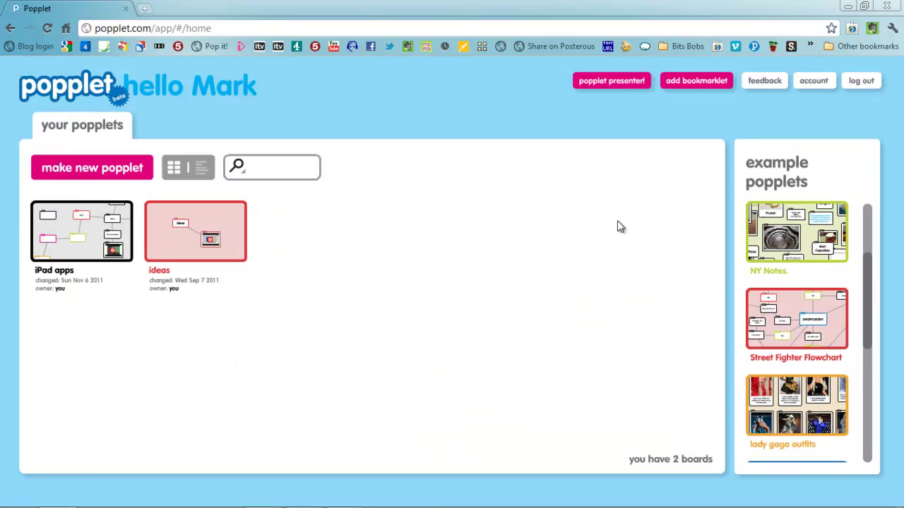
Step: Open the Cabin Project: Mood example popplet, examine its image boxes up close, and return to the home page
{"action": "scroll", "coordinate": [870, 296], "scroll_direction": "down", "scroll_amount": 3}
{"action": "scroll", "coordinate": [868, 311], "scroll_direction": "down", "scroll_amount": 4}
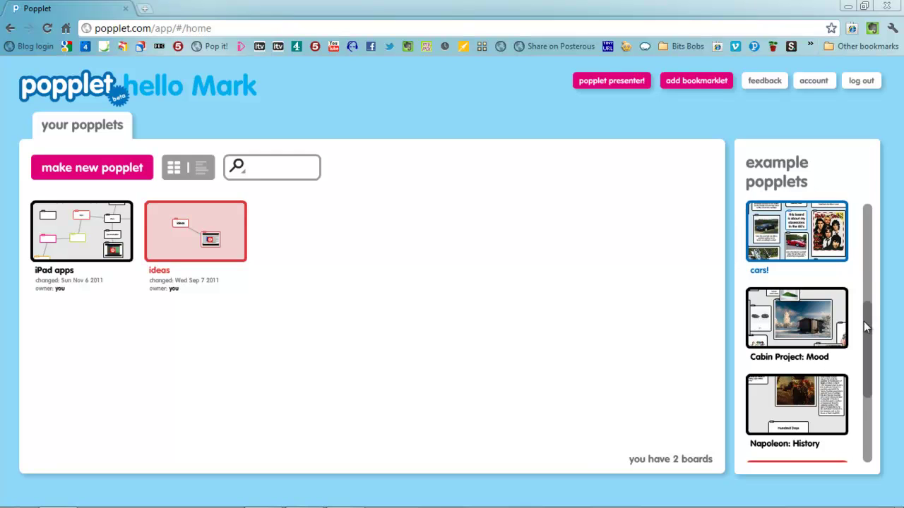
{"action": "left_click", "coordinate": [802, 320]}
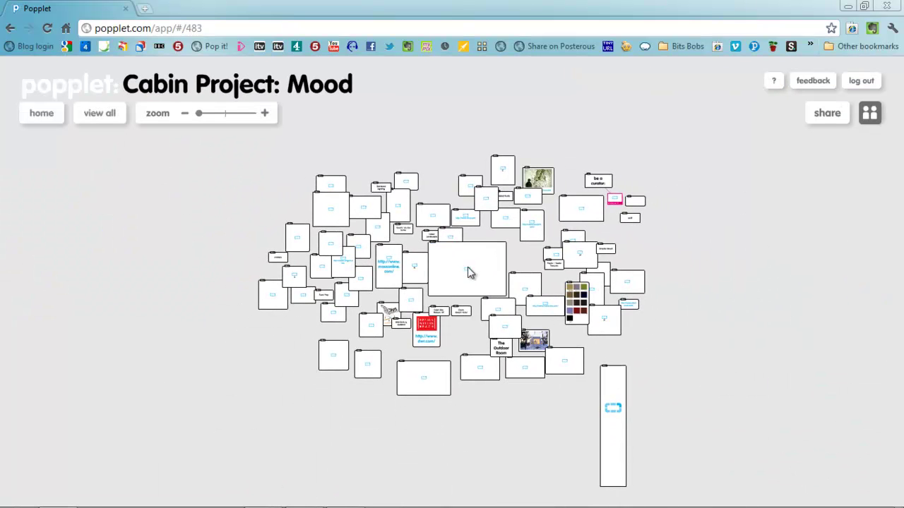
{"action": "scroll", "coordinate": [468, 267], "scroll_direction": "up", "scroll_amount": 2}
{"action": "scroll", "coordinate": [466, 273], "scroll_direction": "up", "scroll_amount": 3}
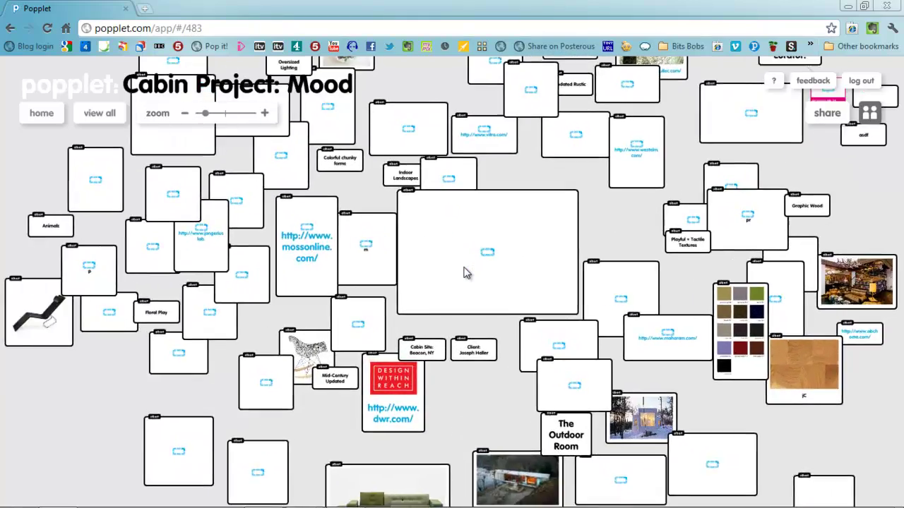
{"action": "scroll", "coordinate": [466, 272], "scroll_direction": "up", "scroll_amount": 2}
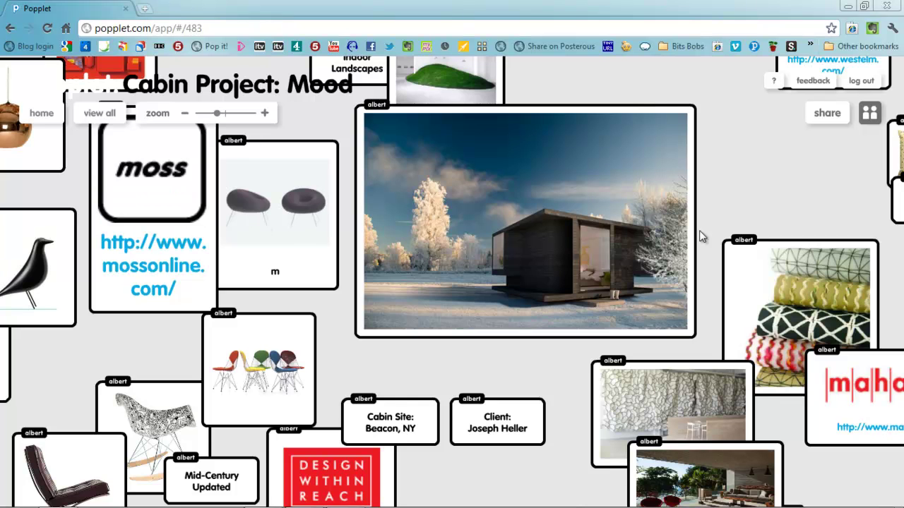
{"action": "left_click_drag", "start_coordinate": [724, 93], "coordinate": [851, 352]}
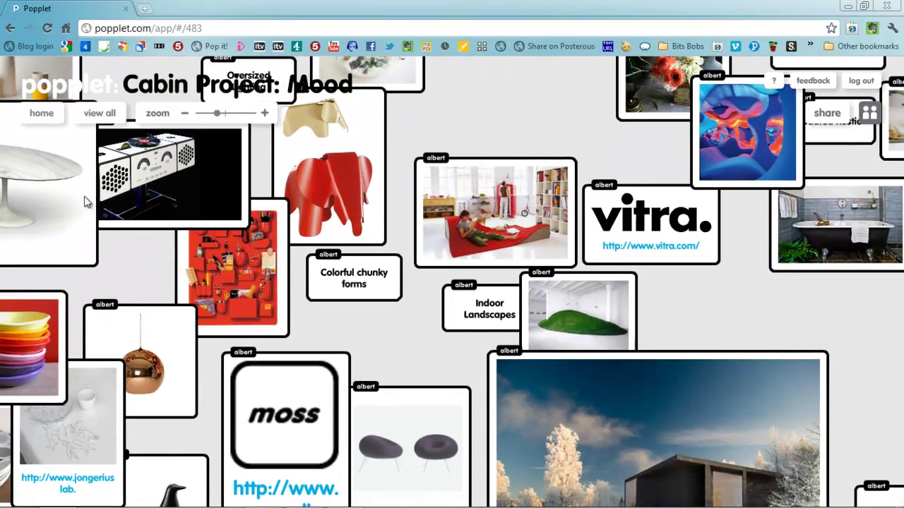
{"action": "left_click", "coordinate": [39, 116]}
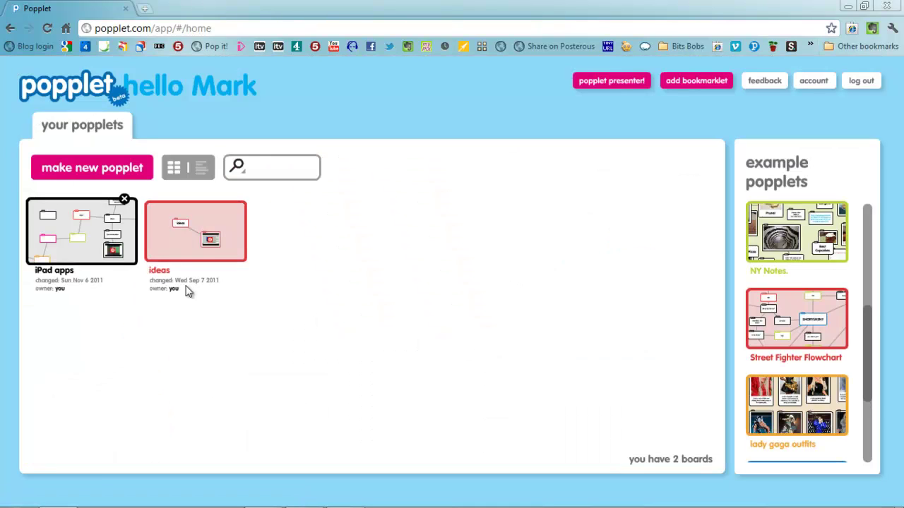
Step: Create a new popplet named "Example popplet" with the magenta color
{"action": "left_click", "coordinate": [91, 170]}
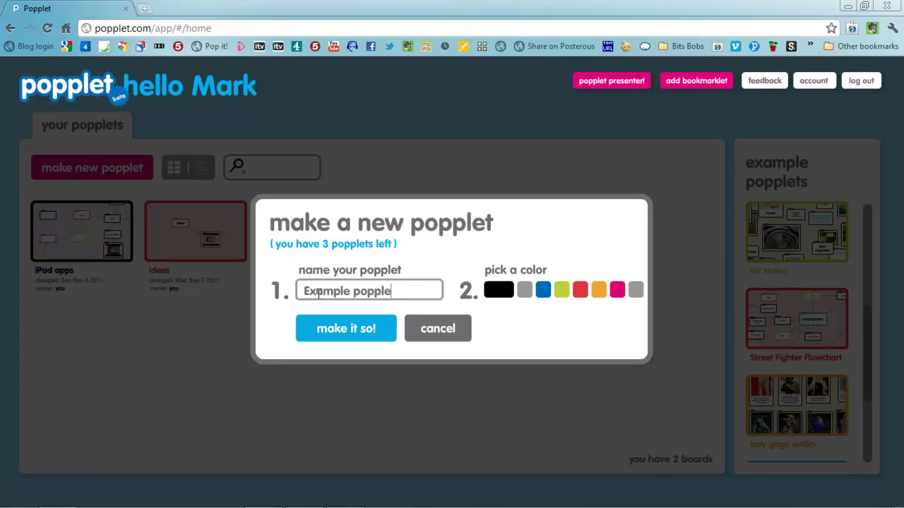
{"action": "left_click", "coordinate": [613, 291]}
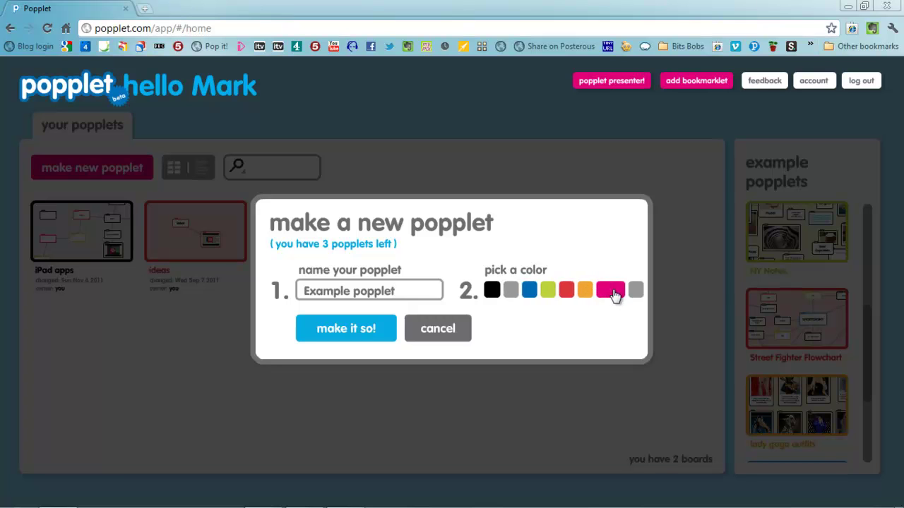
{"action": "left_click", "coordinate": [360, 330]}
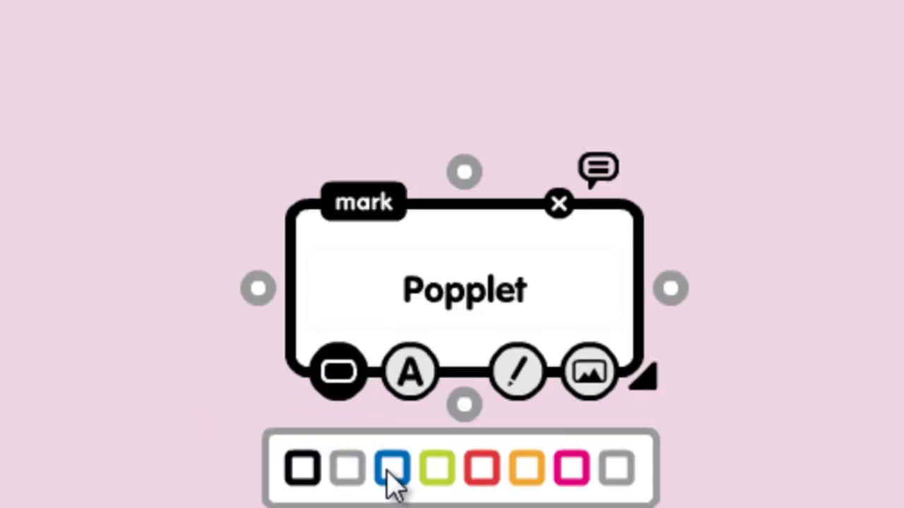
Step: Try blue, green and red borders on the Popplet popple and settle on magenta
{"action": "left_click", "coordinate": [390, 479]}
{"action": "left_click", "coordinate": [440, 482]}
{"action": "left_click", "coordinate": [484, 489]}
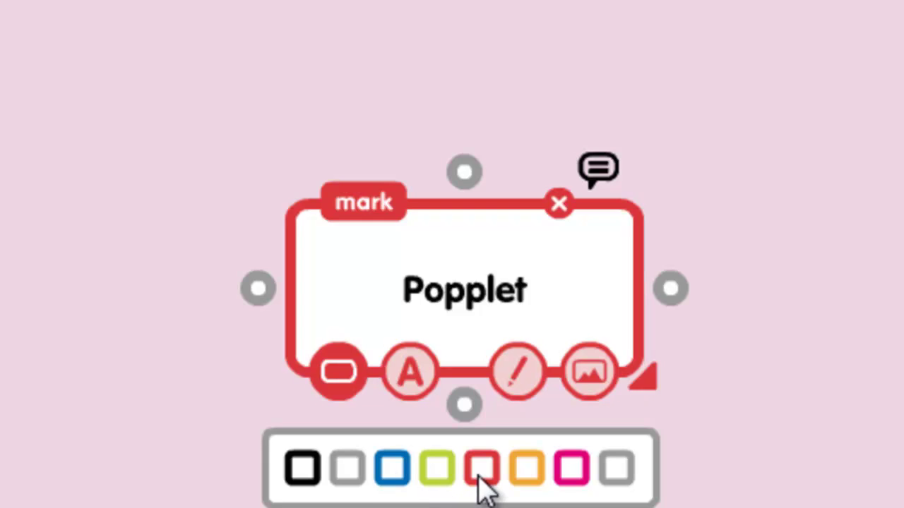
{"action": "left_click", "coordinate": [574, 468]}
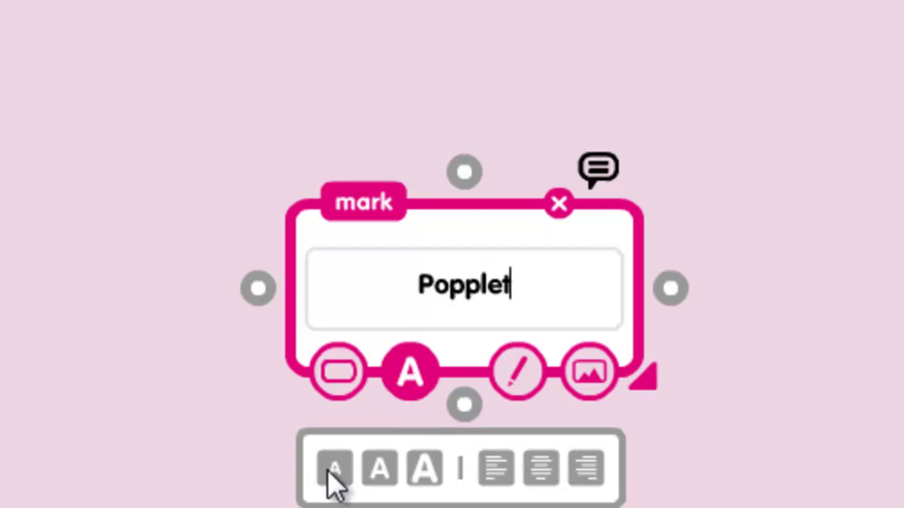
Step: Set the popple's text to the largest size, try left and right alignment, and center it
{"action": "left_click", "coordinate": [378, 473]}
{"action": "left_click", "coordinate": [420, 473]}
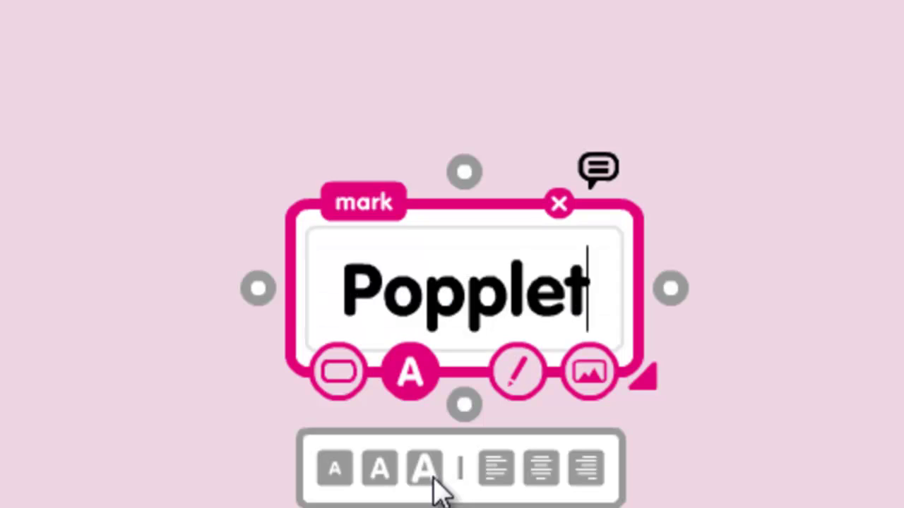
{"action": "left_click", "coordinate": [497, 472]}
{"action": "left_click", "coordinate": [542, 470]}
{"action": "left_click", "coordinate": [586, 472]}
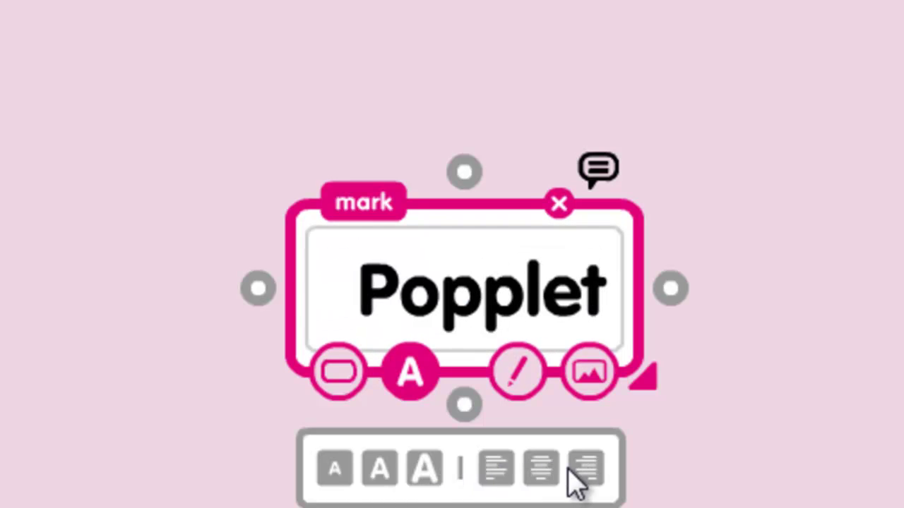
{"action": "left_click", "coordinate": [542, 469]}
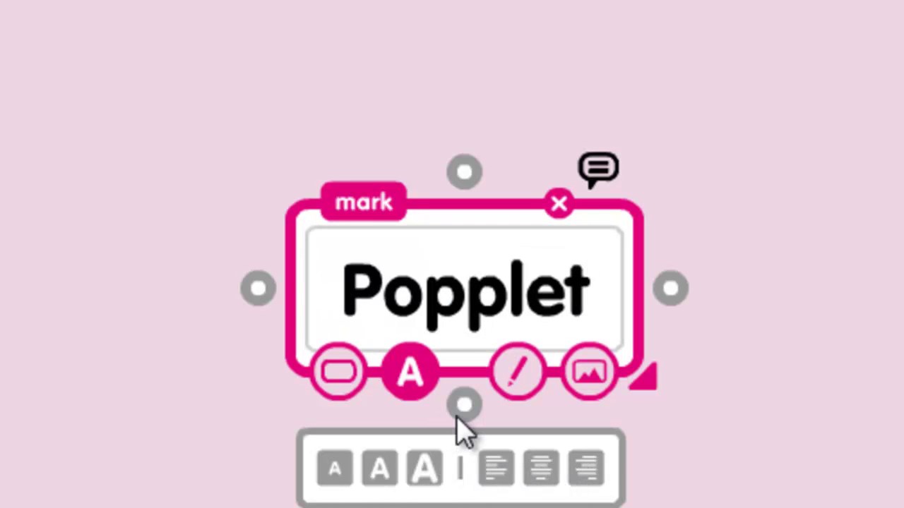
Step: Draw a smiling face inside the popple with black eyes and mouth and a red outline
{"action": "left_click", "coordinate": [519, 371]}
{"action": "left_click_drag", "start_coordinate": [422, 147], "coordinate": [422, 206]}
{"action": "left_click_drag", "start_coordinate": [481, 139], "coordinate": [485, 210]}
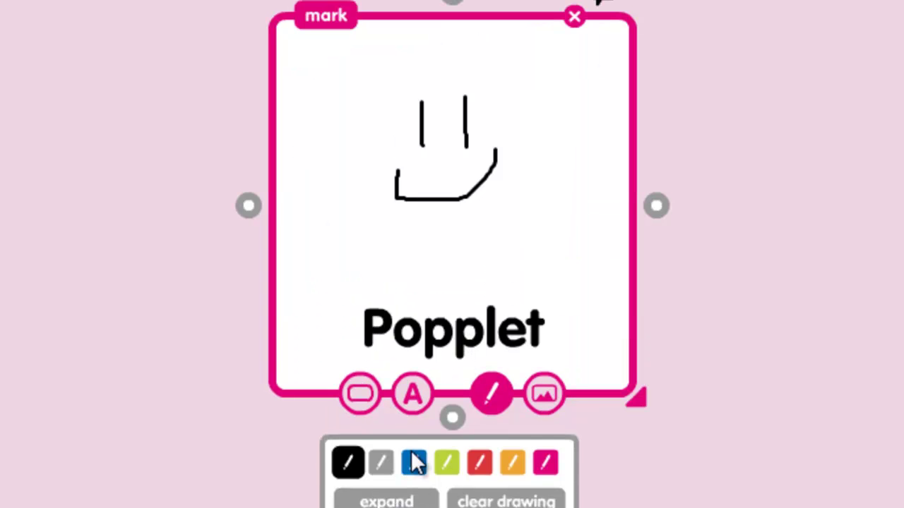
{"action": "left_click", "coordinate": [480, 463]}
{"action": "left_click_drag", "start_coordinate": [369, 100], "coordinate": [468, 76]}
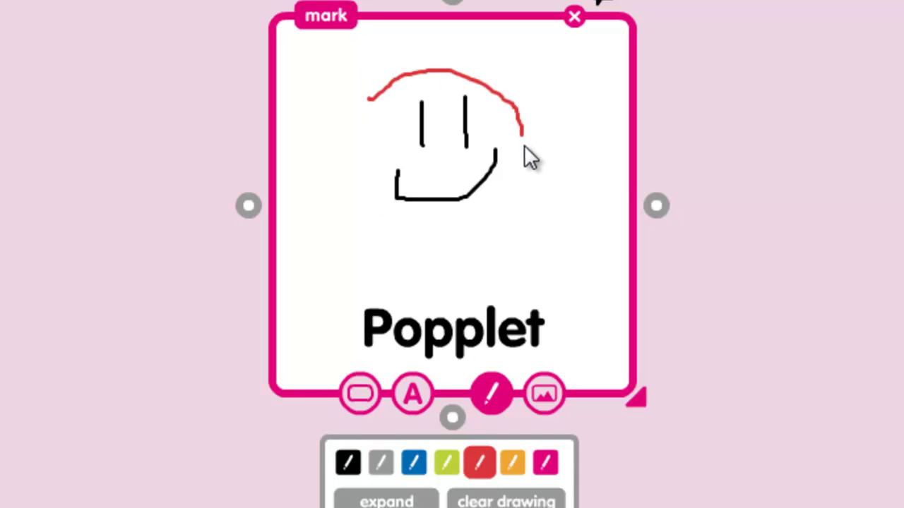
{"action": "mouse_move", "coordinate": [524, 170]}
{"action": "left_mouse_down"}
{"action": "mouse_move", "coordinate": [385, 247]}
{"action": "mouse_move", "coordinate": [360, 94]}
{"action": "left_mouse_up"}
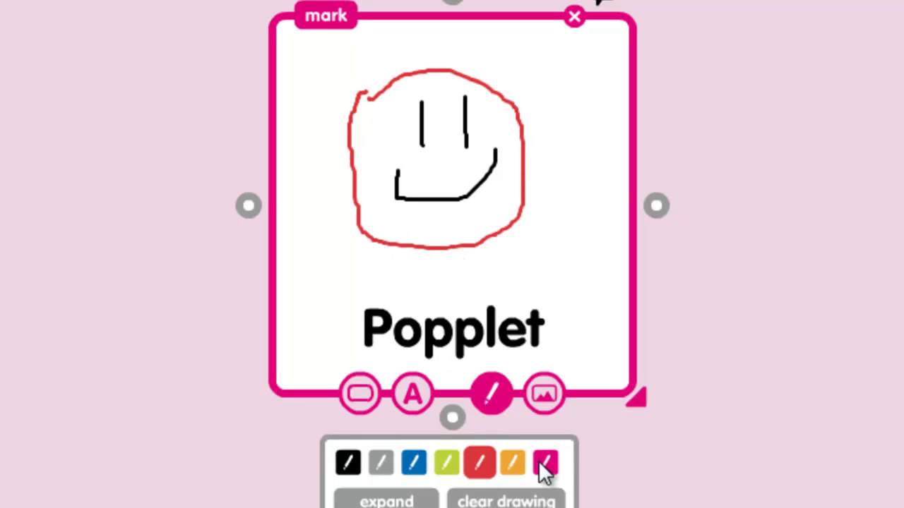
Step: Draw red lines beside the face and an orange line beneath it, and clear the whole drawing
{"action": "left_click_drag", "start_coordinate": [302, 79], "coordinate": [315, 263]}
{"action": "left_click", "coordinate": [512, 463]}
{"action": "left_click_drag", "start_coordinate": [547, 235], "coordinate": [381, 267]}
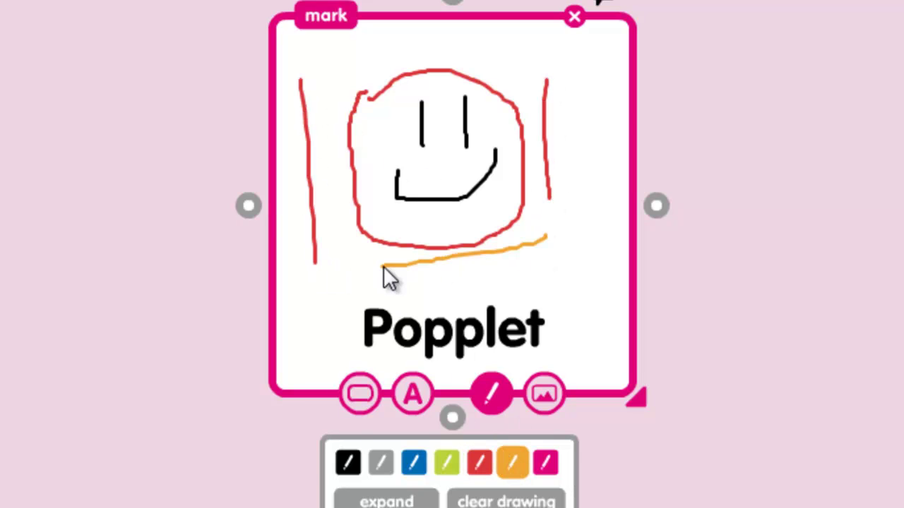
{"action": "left_click", "coordinate": [499, 501]}
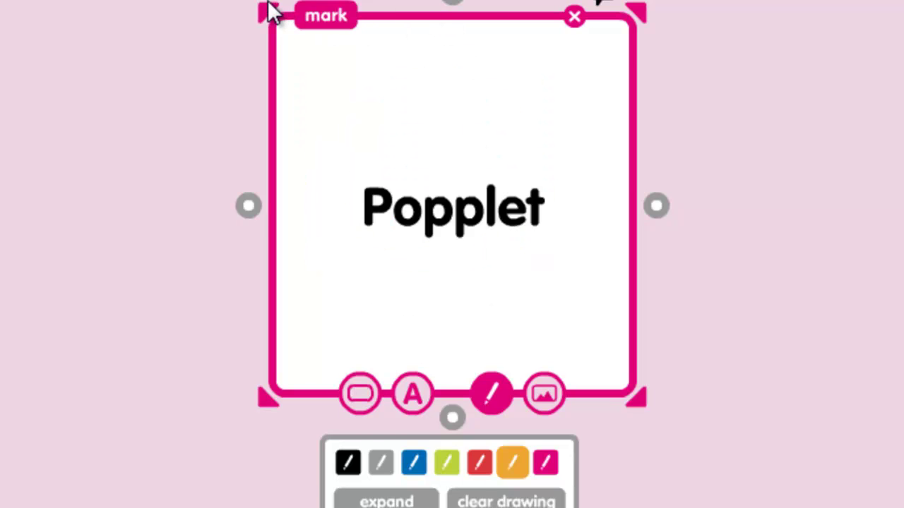
Step: Shrink the popple and add the Flickr photo of purple circles to it
{"action": "left_click_drag", "start_coordinate": [269, 8], "coordinate": [330, 147]}
{"action": "left_click", "coordinate": [355, 182]}
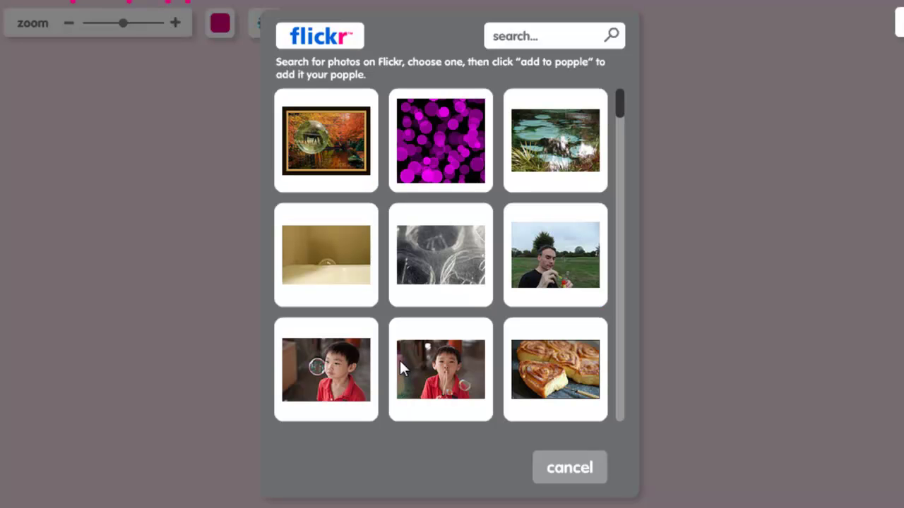
{"action": "left_click", "coordinate": [452, 143]}
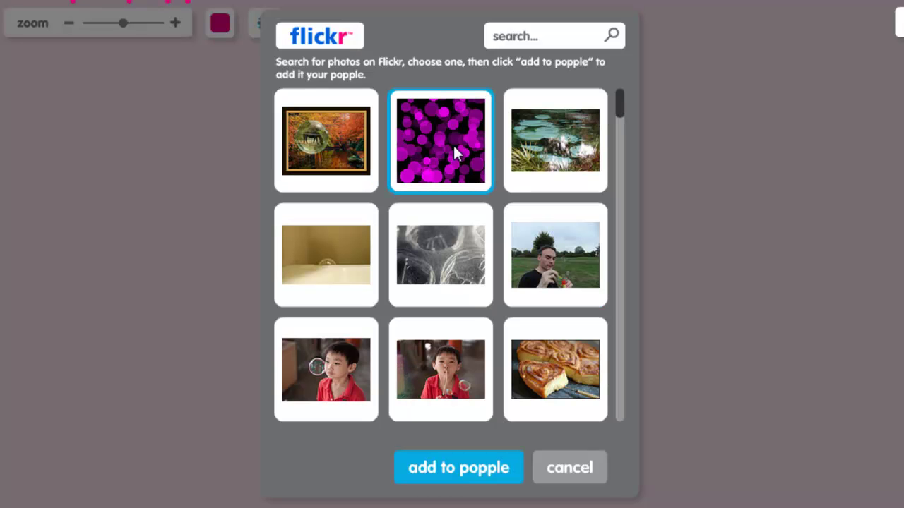
{"action": "left_click", "coordinate": [476, 472]}
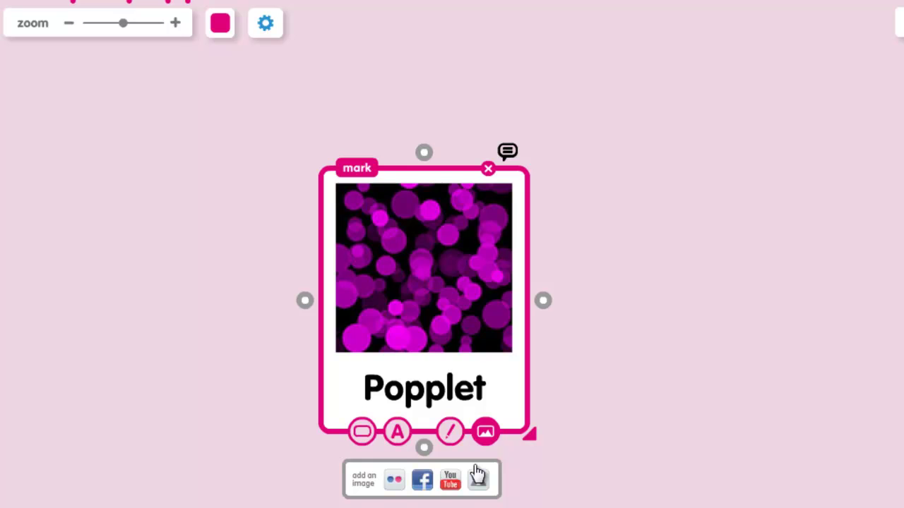
Step: Look at the Facebook photo source without connecting, and replace the popple's photo with the YouTube video Giant Stinson Beach Bubbles
{"action": "left_click", "coordinate": [423, 483]}
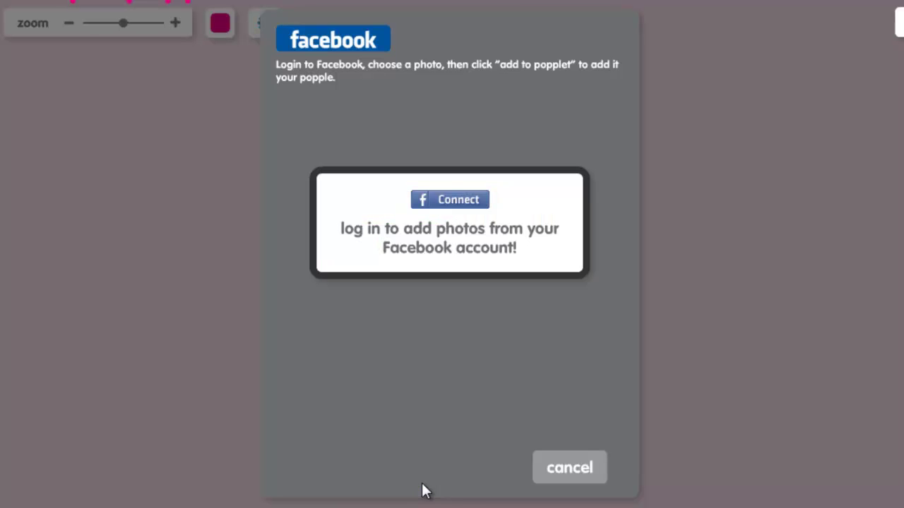
{"action": "left_click", "coordinate": [572, 477]}
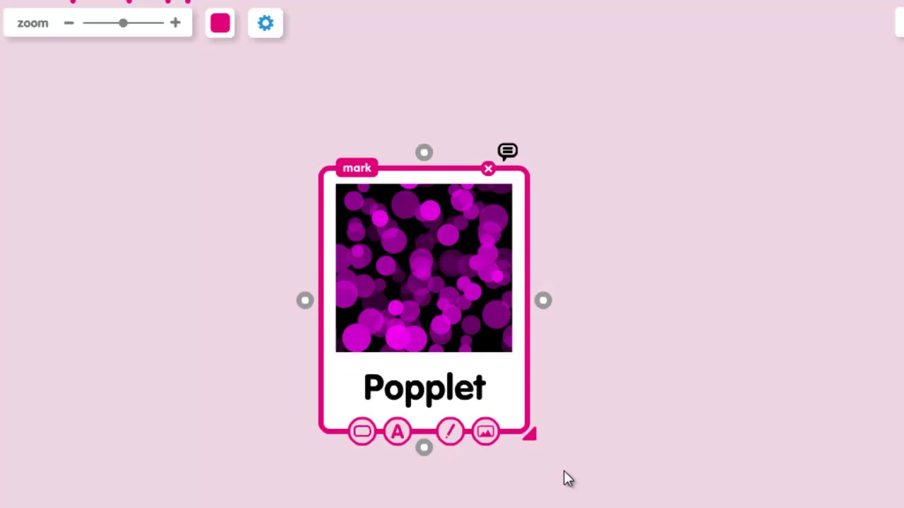
{"action": "left_click", "coordinate": [485, 432]}
{"action": "left_click", "coordinate": [455, 483]}
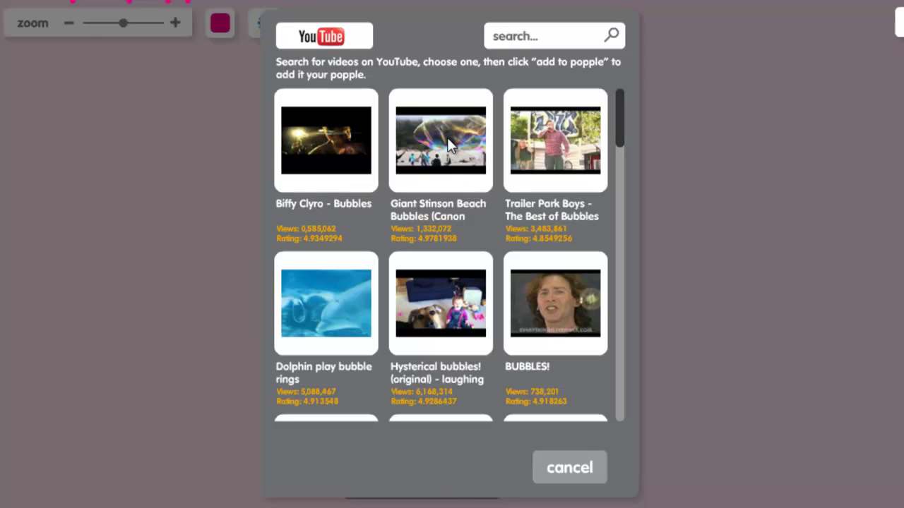
{"action": "left_click", "coordinate": [450, 146]}
{"action": "left_click", "coordinate": [462, 476]}
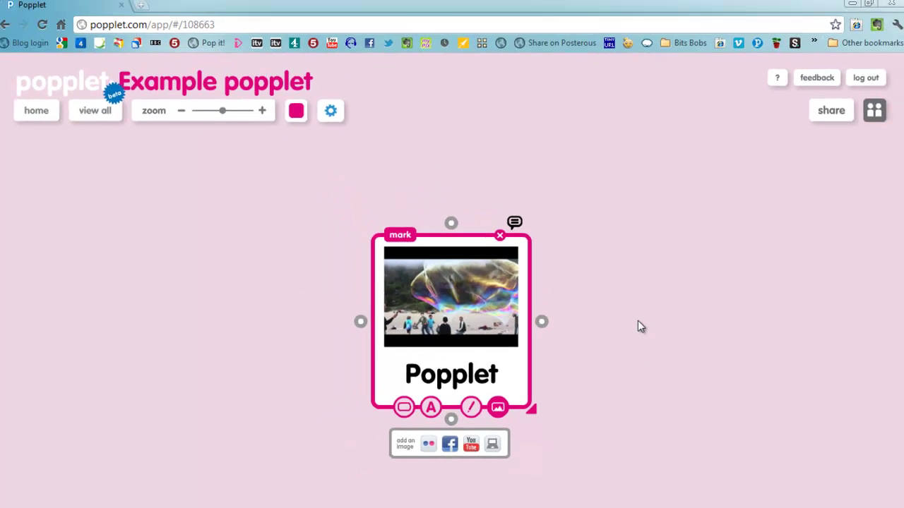
Step: Create a separate blank popple on the canvas and delete it
{"action": "left_click_drag", "start_coordinate": [223, 112], "coordinate": [210, 116]}
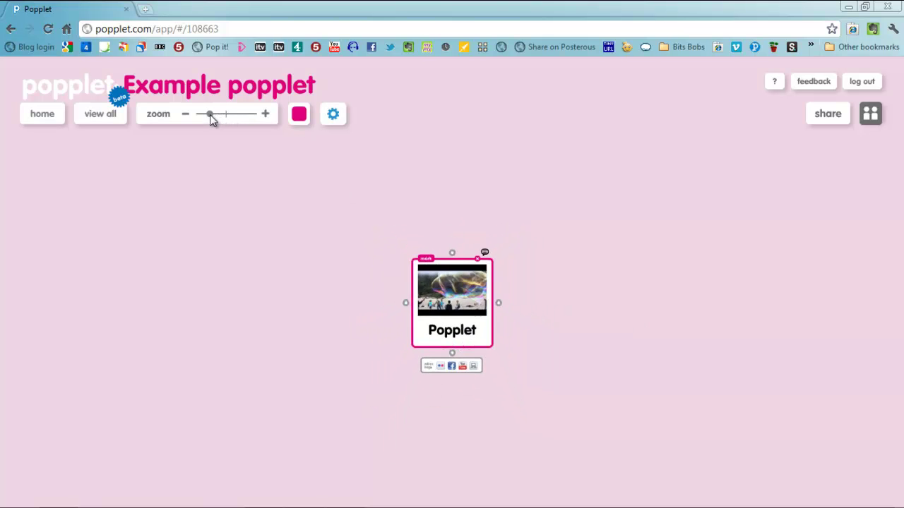
{"action": "double_click", "coordinate": [585, 242]}
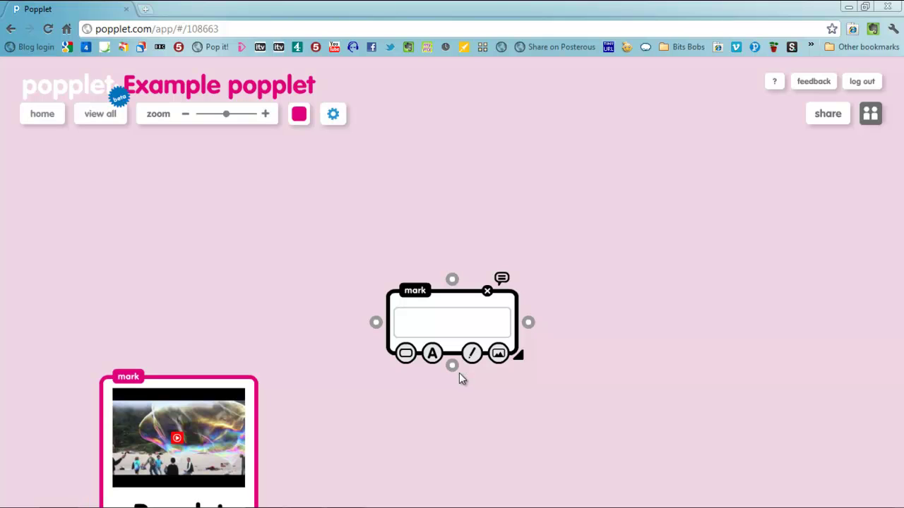
{"action": "left_click", "coordinate": [486, 292]}
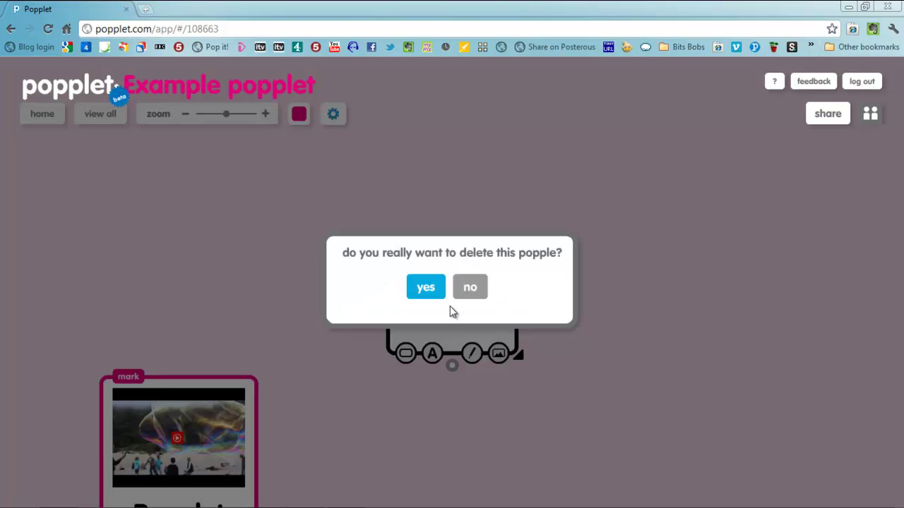
{"action": "left_click", "coordinate": [424, 294]}
Step: Create a blank popple linked to the right of the video popple, and branch three linked popples from it: right, above and below
{"action": "left_click_drag", "start_coordinate": [338, 374], "coordinate": [531, 257]}
{"action": "mouse_move", "coordinate": [454, 344]}
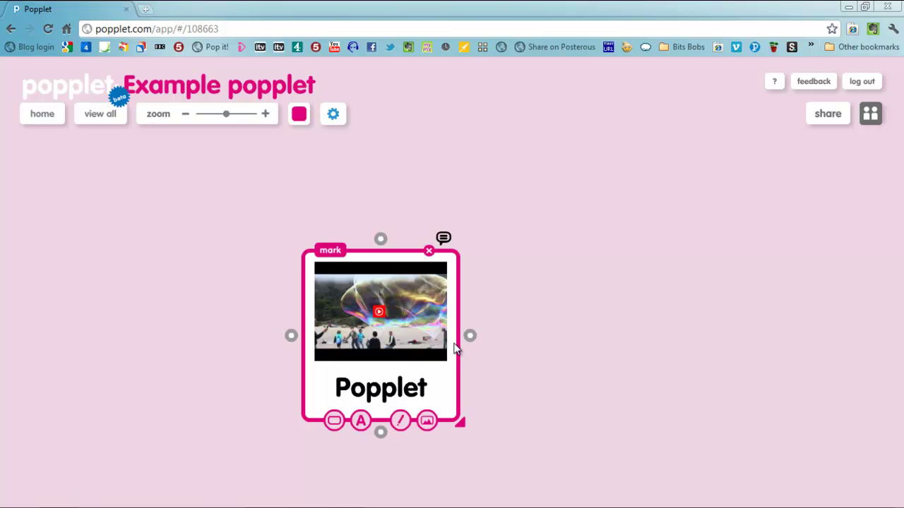
{"action": "left_click_drag", "start_coordinate": [469, 336], "coordinate": [688, 298]}
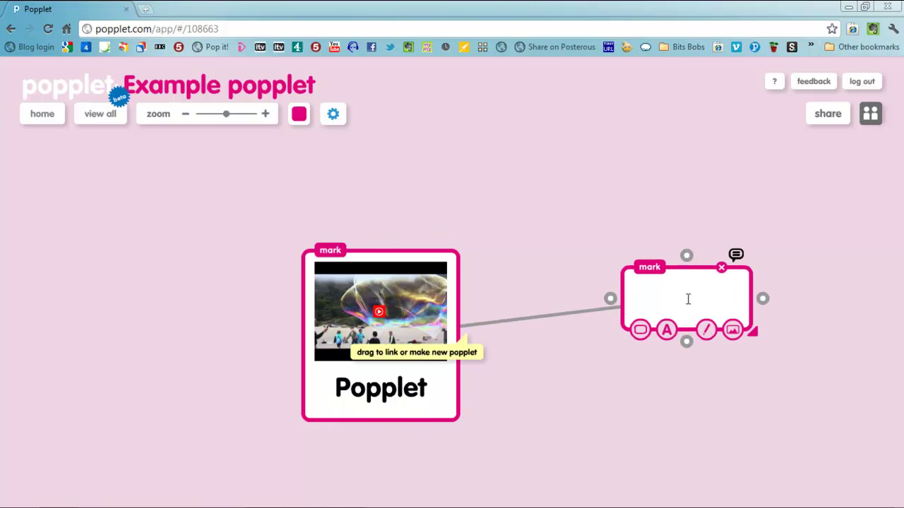
{"action": "left_click_drag", "start_coordinate": [762, 301], "coordinate": [860, 319]}
{"action": "mouse_move", "coordinate": [634, 265]}
{"action": "left_click_drag", "start_coordinate": [630, 256], "coordinate": [639, 212]}
{"action": "left_click_drag", "start_coordinate": [631, 352], "coordinate": [648, 423]}
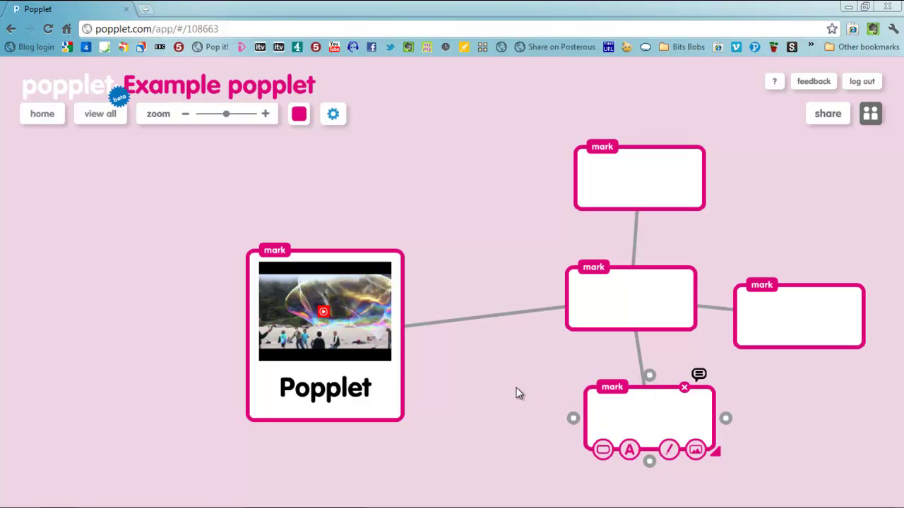
{"action": "left_click_drag", "start_coordinate": [121, 267], "coordinate": [231, 270]}
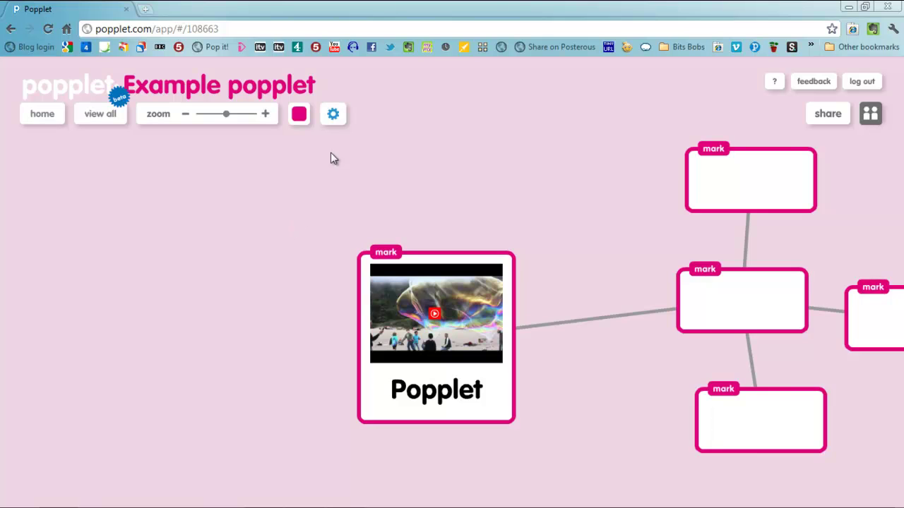
Step: Record a presentation order in presentation mode: video popple, central blank popple, then the linked popples above, right and below
{"action": "left_click_drag", "start_coordinate": [348, 183], "coordinate": [289, 171]}
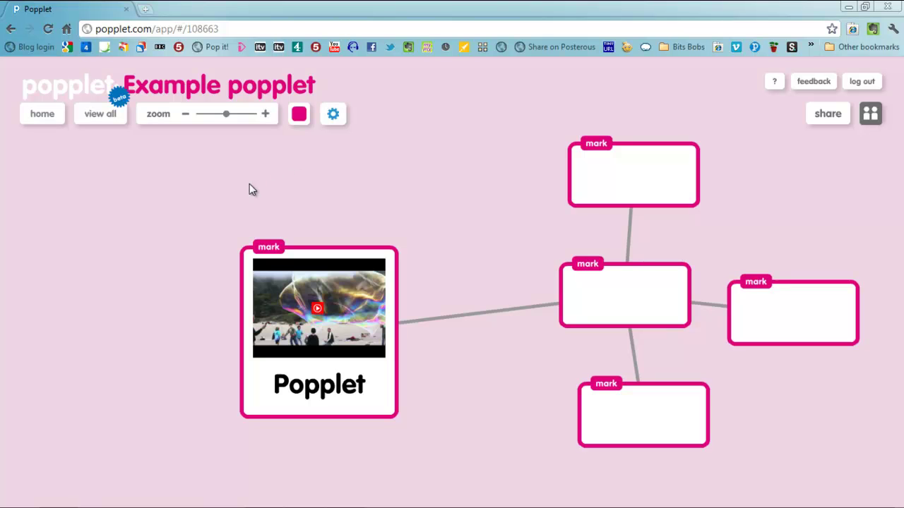
{"action": "scroll", "coordinate": [249, 189], "scroll_direction": "down", "scroll_amount": 2}
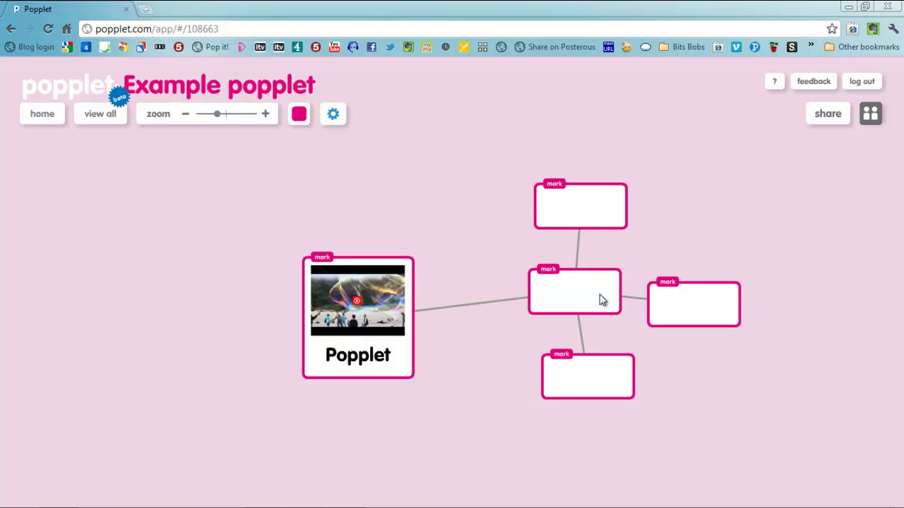
{"action": "left_click", "coordinate": [334, 117]}
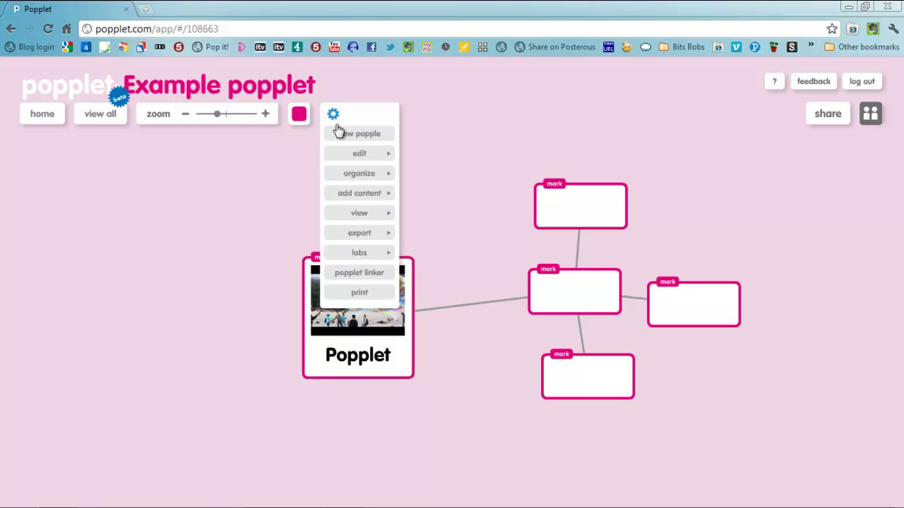
{"action": "mouse_move", "coordinate": [351, 203]}
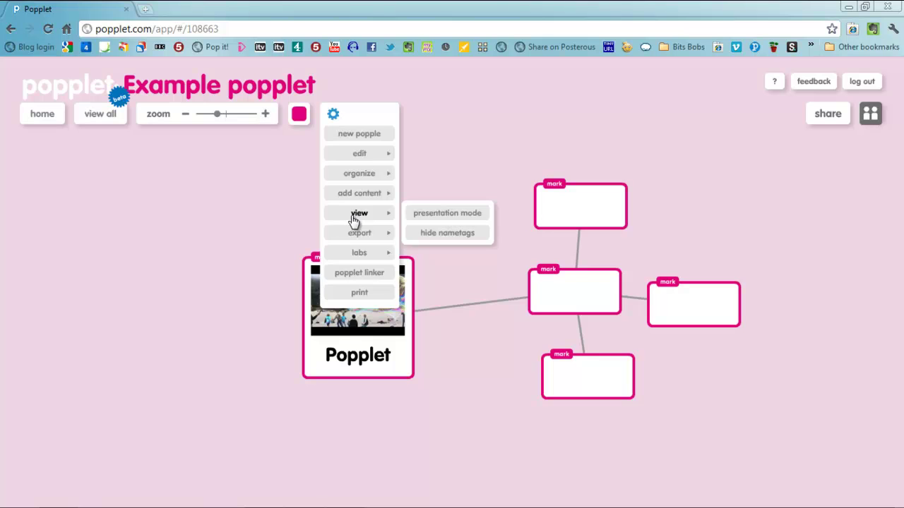
{"action": "left_click", "coordinate": [448, 214]}
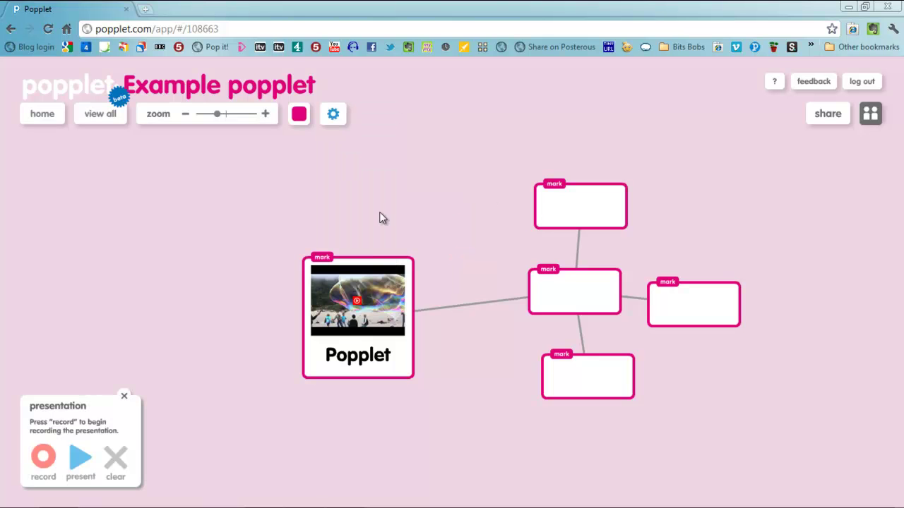
{"action": "left_click", "coordinate": [44, 458]}
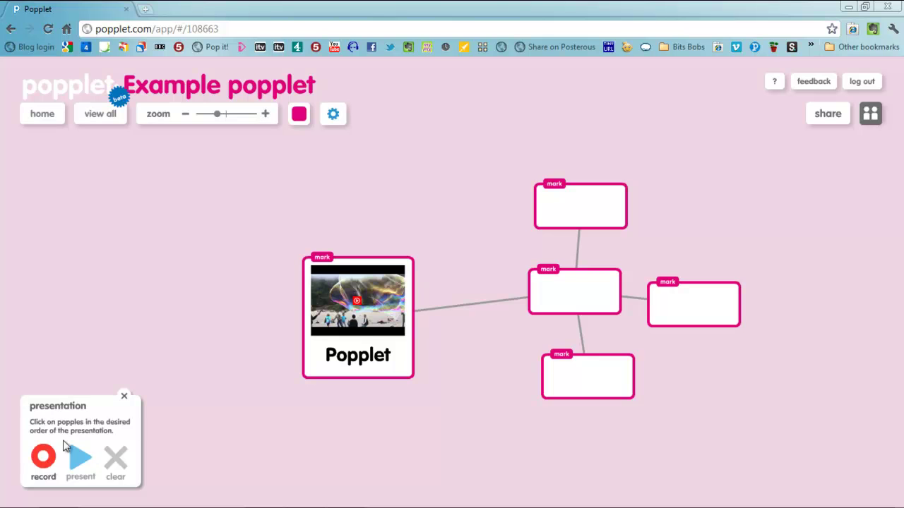
{"action": "left_click", "coordinate": [345, 319]}
{"action": "left_click", "coordinate": [564, 303]}
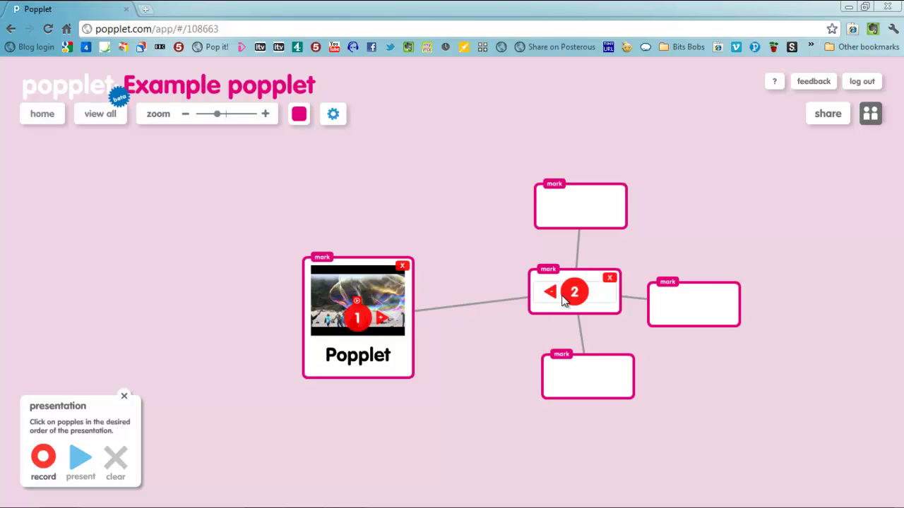
{"action": "left_click", "coordinate": [571, 215]}
{"action": "left_click", "coordinate": [681, 302]}
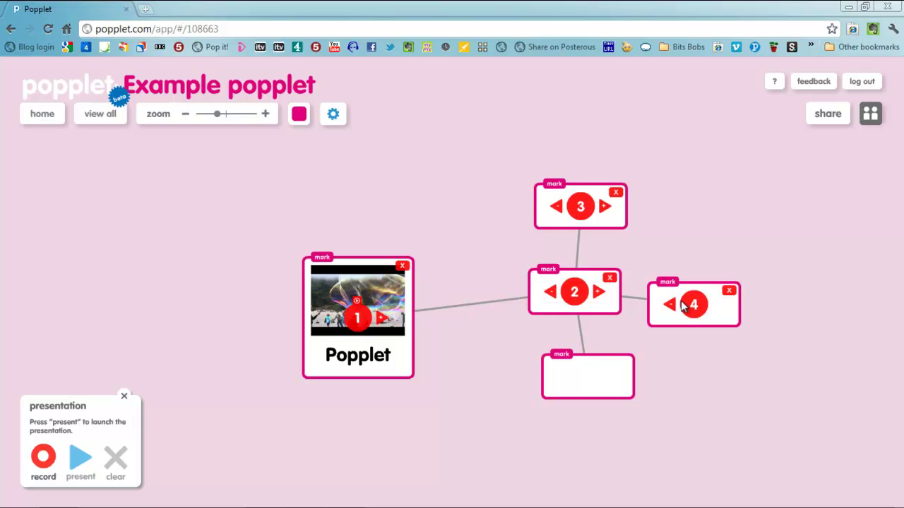
{"action": "left_click", "coordinate": [588, 376]}
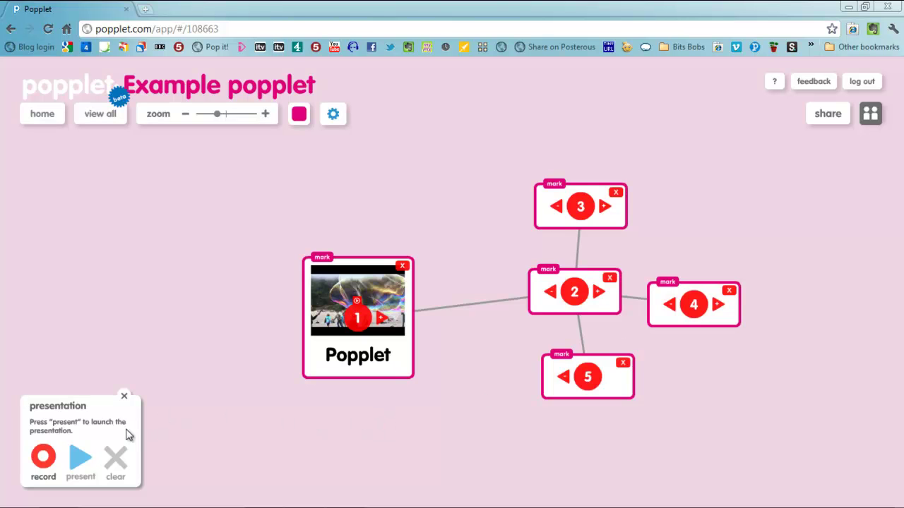
Step: Play the recorded presentation through all five popples, then exit it and close presentation mode
{"action": "left_click", "coordinate": [79, 459]}
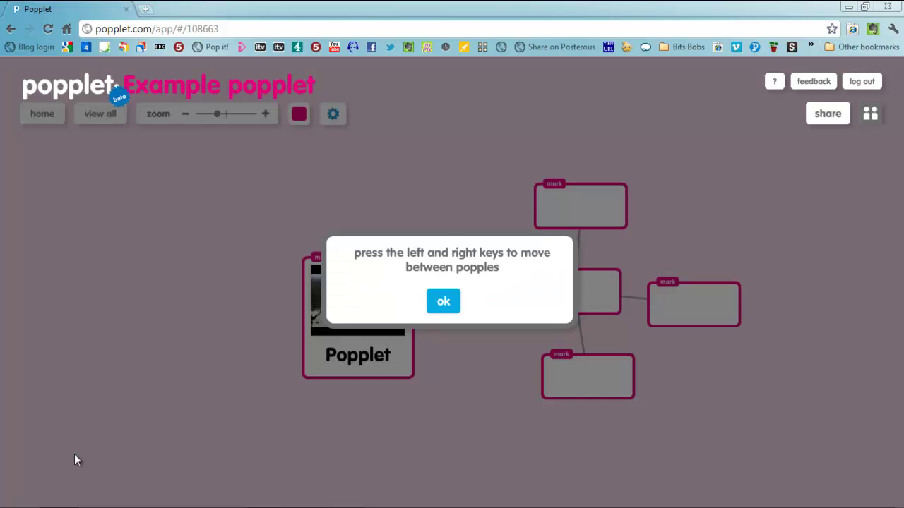
{"action": "left_click", "coordinate": [443, 302]}
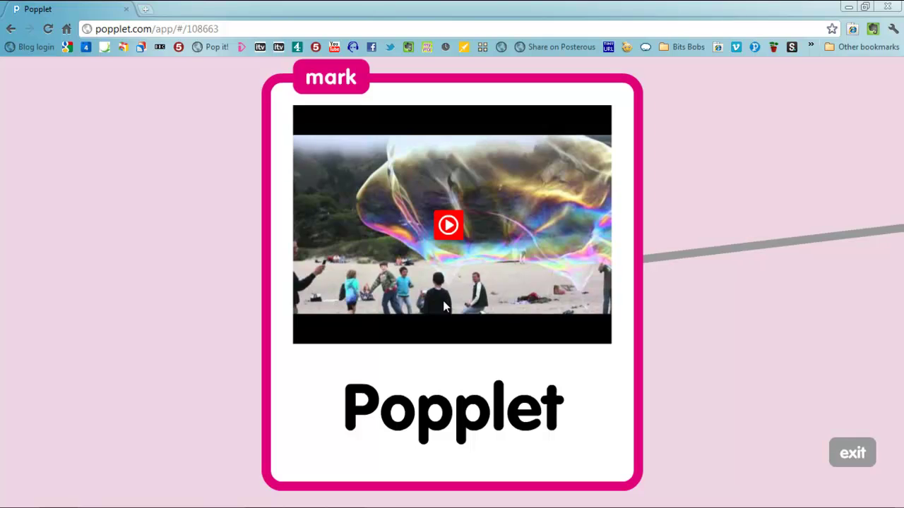
{"action": "key", "text": "Right"}
{"action": "key", "text": "Right"}
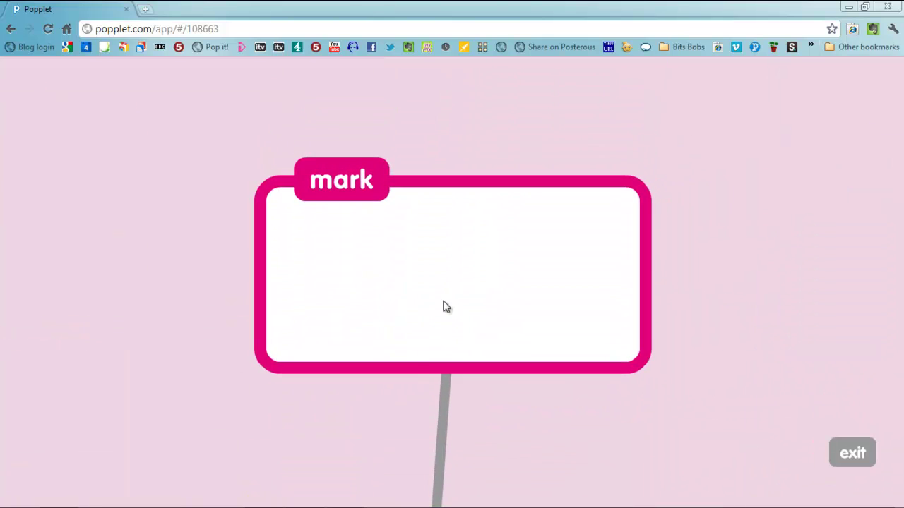
{"action": "key", "text": "Right"}
{"action": "key", "text": "Right"}
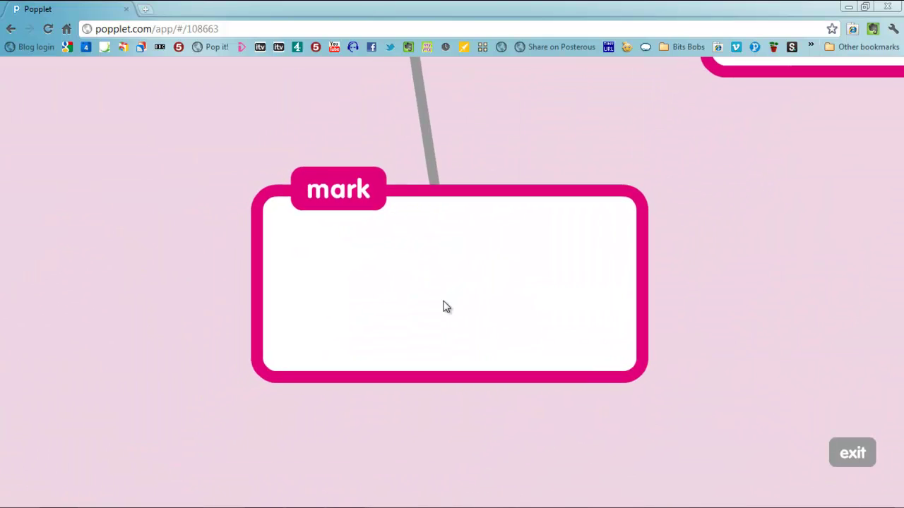
{"action": "left_click", "coordinate": [841, 453]}
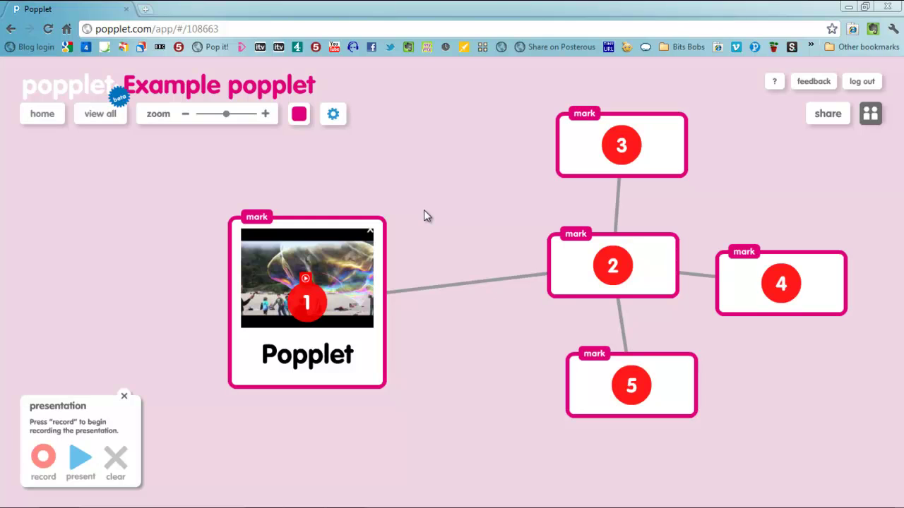
{"action": "left_click", "coordinate": [125, 396]}
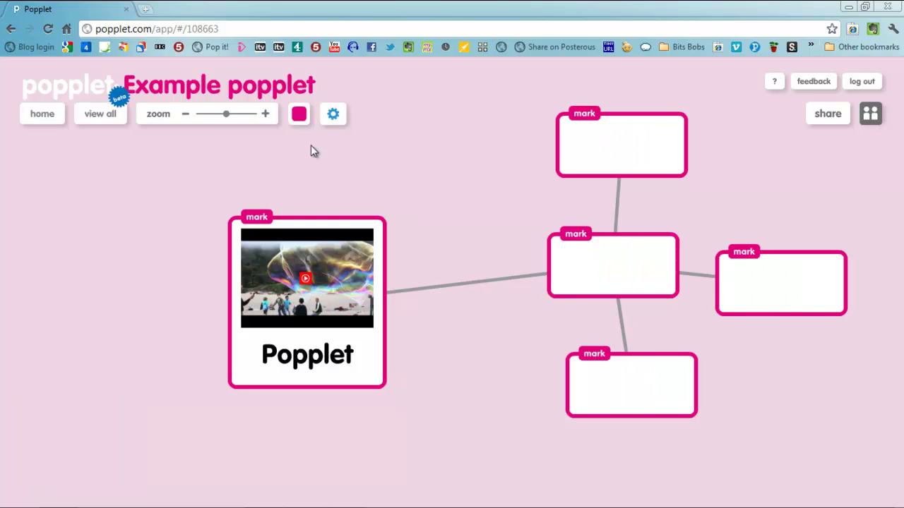
{"action": "left_click", "coordinate": [332, 113]}
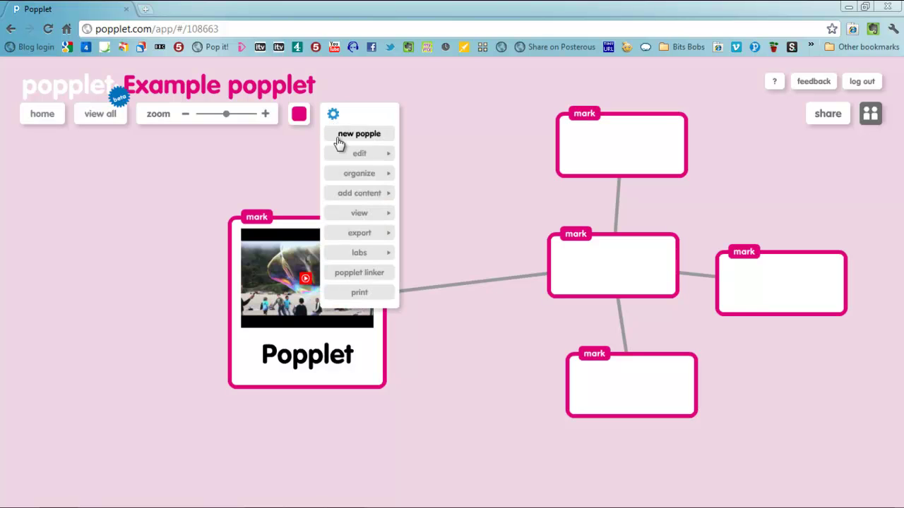
{"action": "mouse_move", "coordinate": [354, 217]}
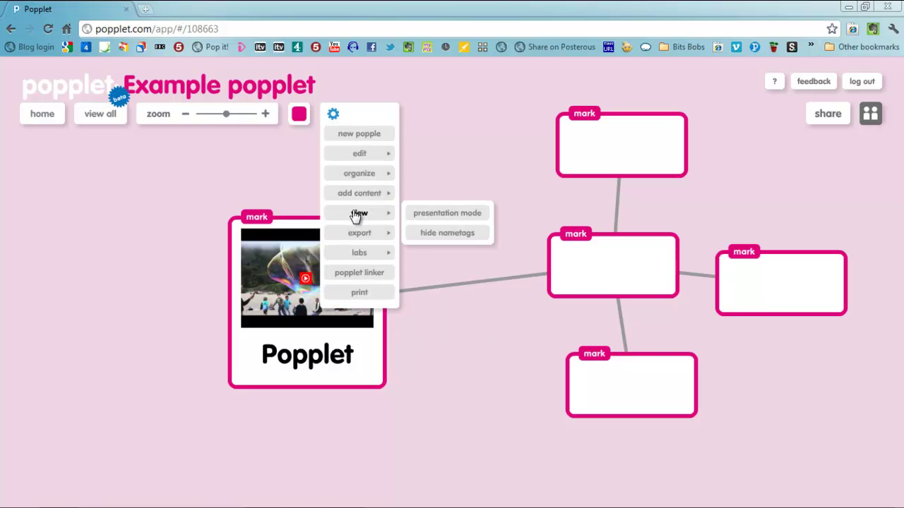
{"action": "mouse_move", "coordinate": [357, 234]}
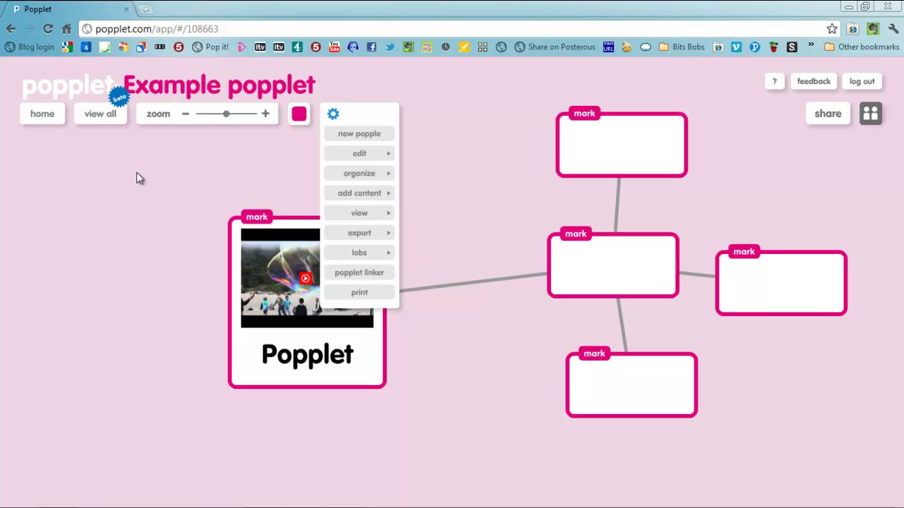
Step: Open the iPad apps popplet and try to save it as iPad apps.pop, cancelling at the save dialog
{"action": "left_click", "coordinate": [42, 114]}
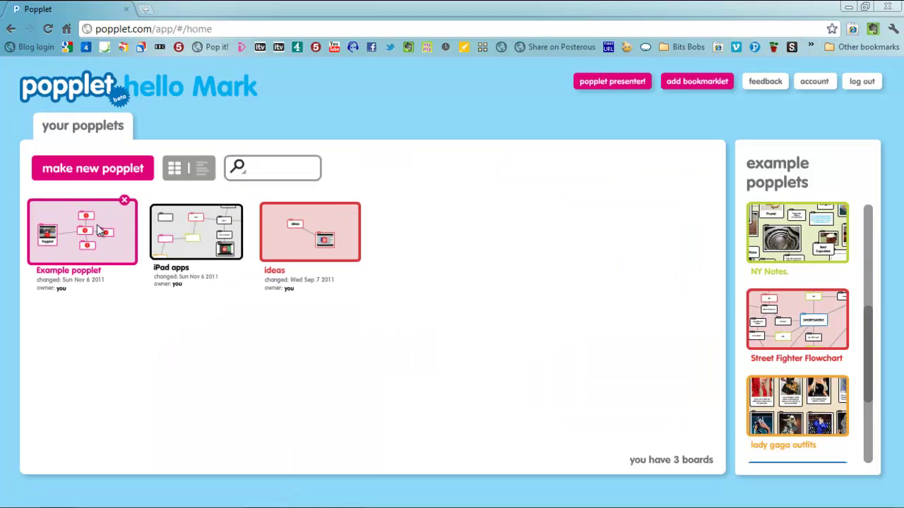
{"action": "left_click", "coordinate": [177, 250]}
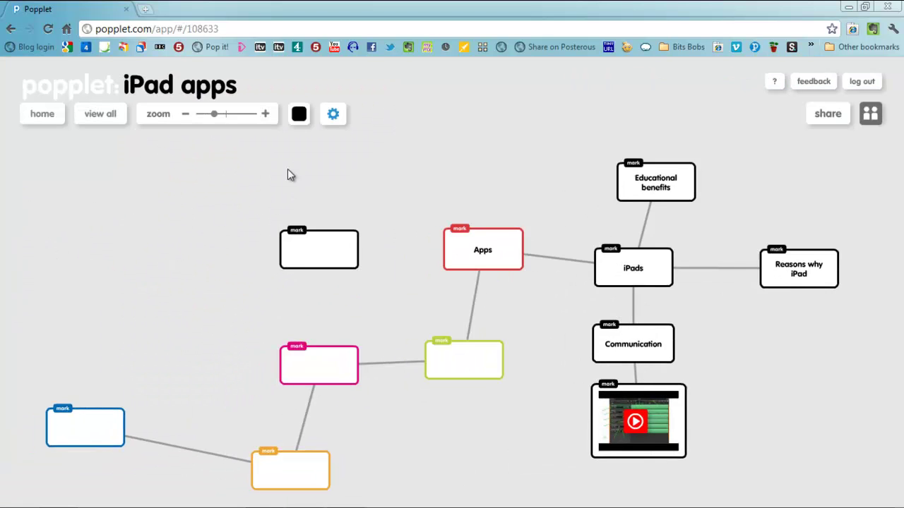
{"action": "left_click", "coordinate": [332, 115]}
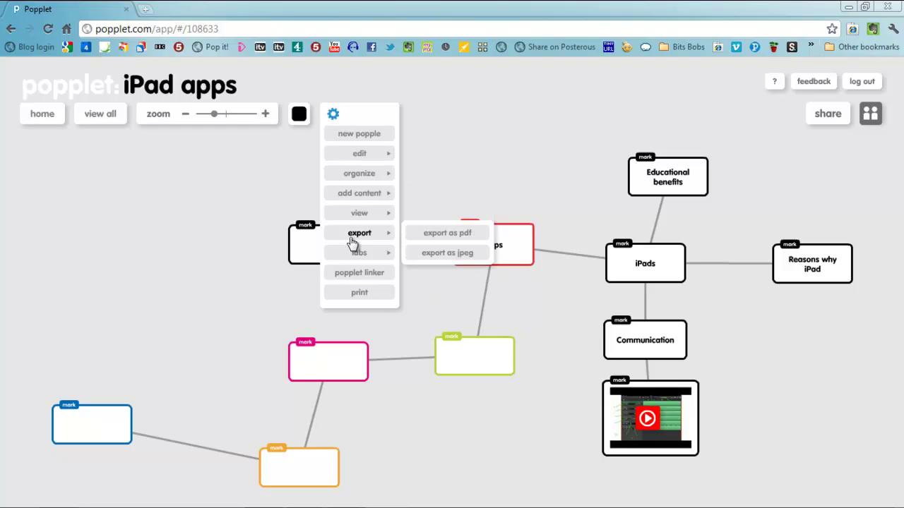
{"action": "mouse_move", "coordinate": [355, 257]}
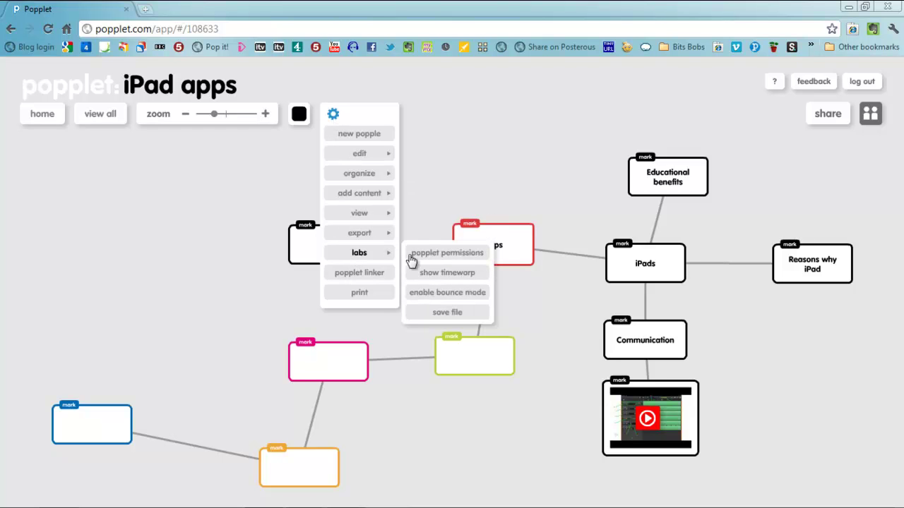
{"action": "left_click", "coordinate": [436, 312]}
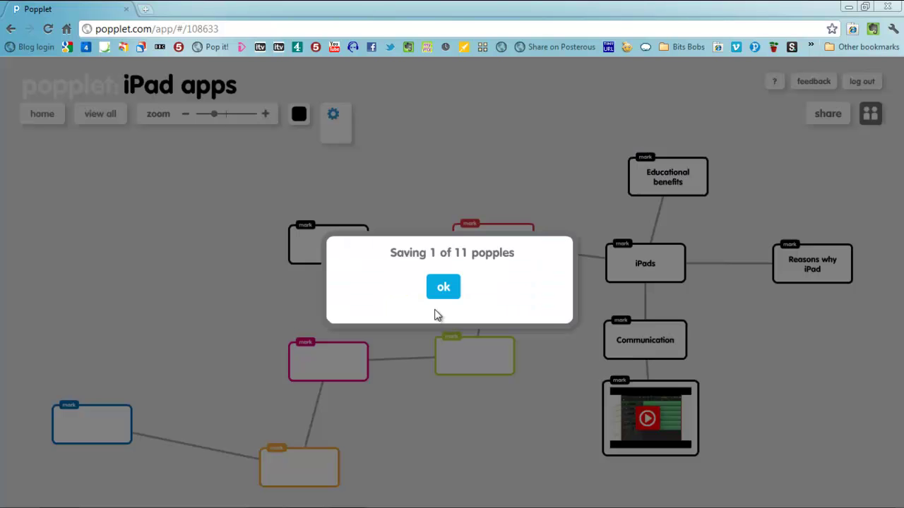
{"action": "left_click", "coordinate": [424, 287]}
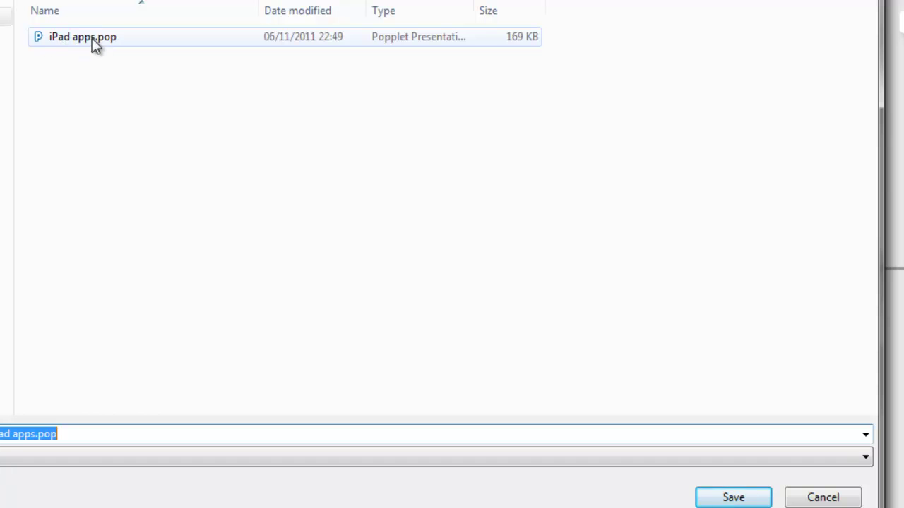
{"action": "left_click", "coordinate": [809, 498]}
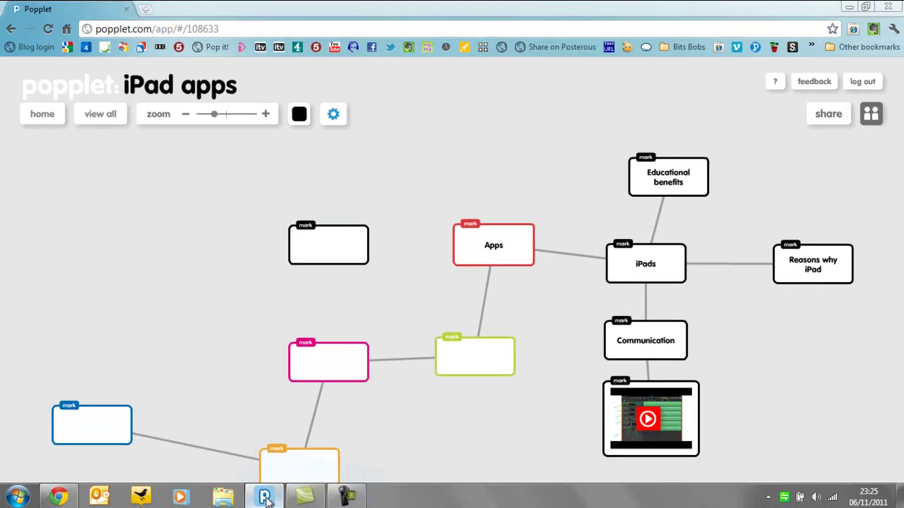
Step: Switch to Popplet Presenter, view the recent iPad apps file, and return to its home screen
{"action": "left_click", "coordinate": [265, 498]}
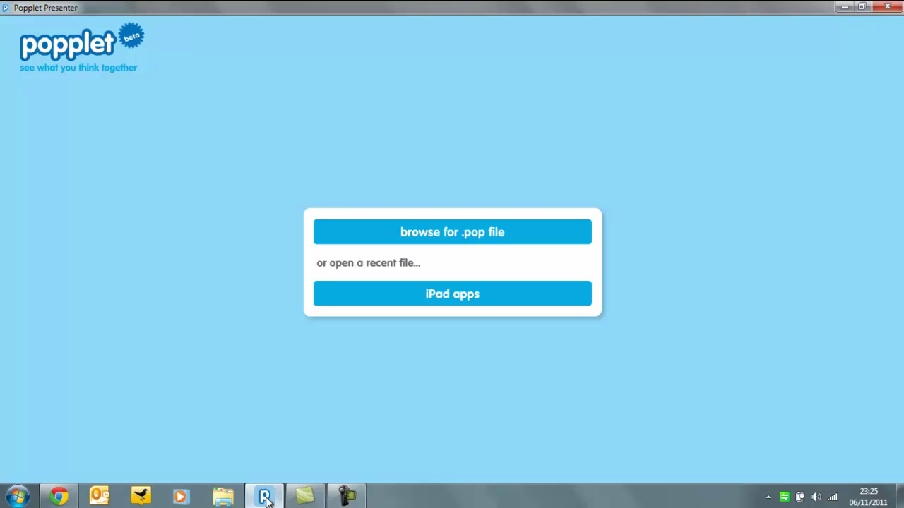
{"action": "left_click", "coordinate": [427, 300]}
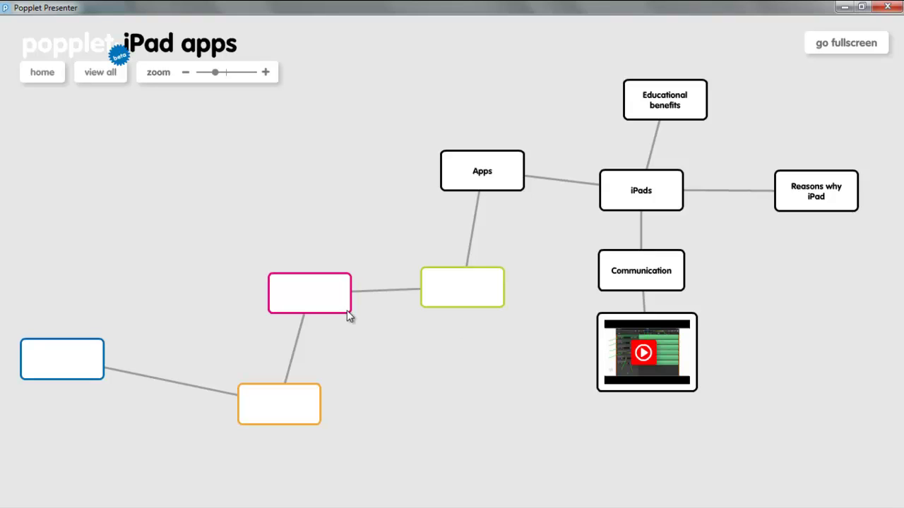
{"action": "left_click", "coordinate": [46, 77]}
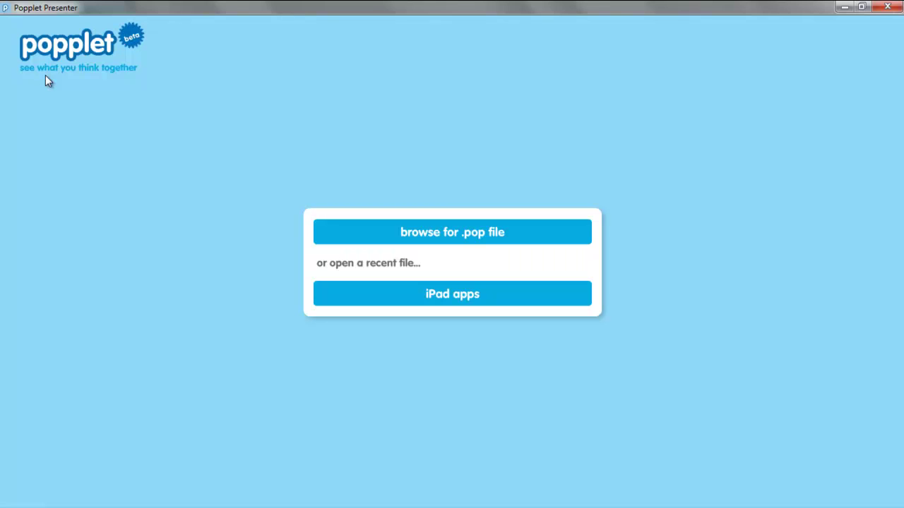